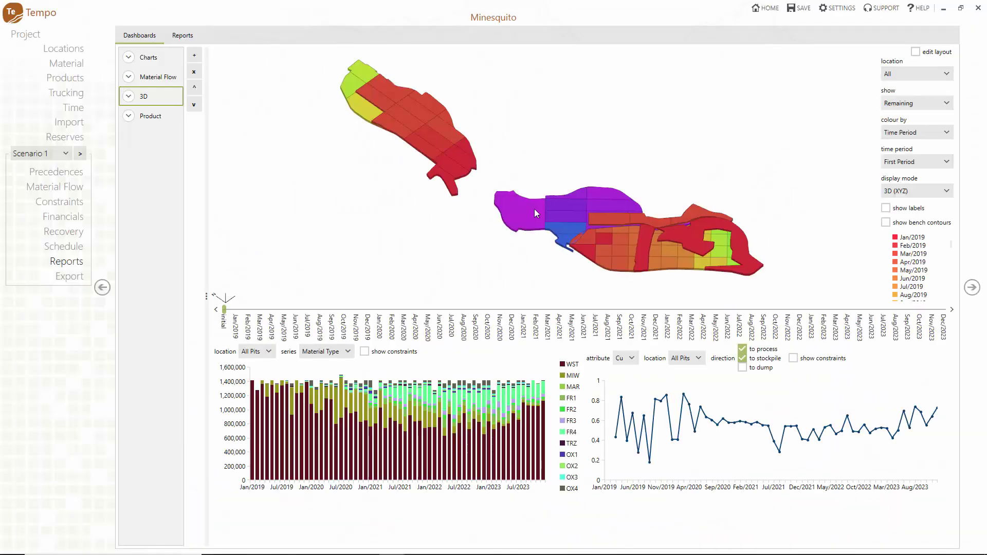
- Orbit the time-coloured 3D pit model on the Reports dashboard to a new viewpoint
left_click_drag(574, 212, 597, 265)
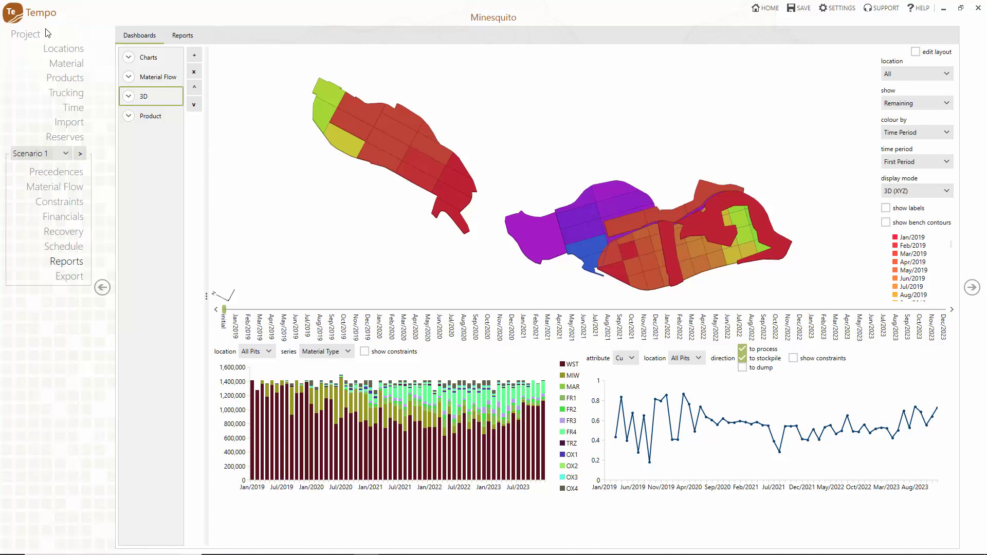
- On the Charts dashboard, turn the material chart's constraint limits on and off again
left_click(150, 58)
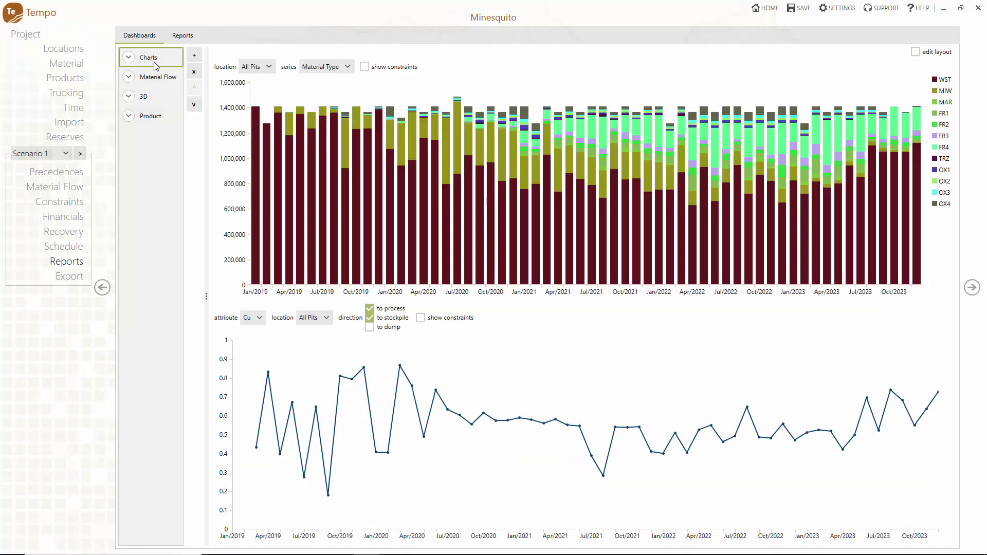
left_click(365, 67)
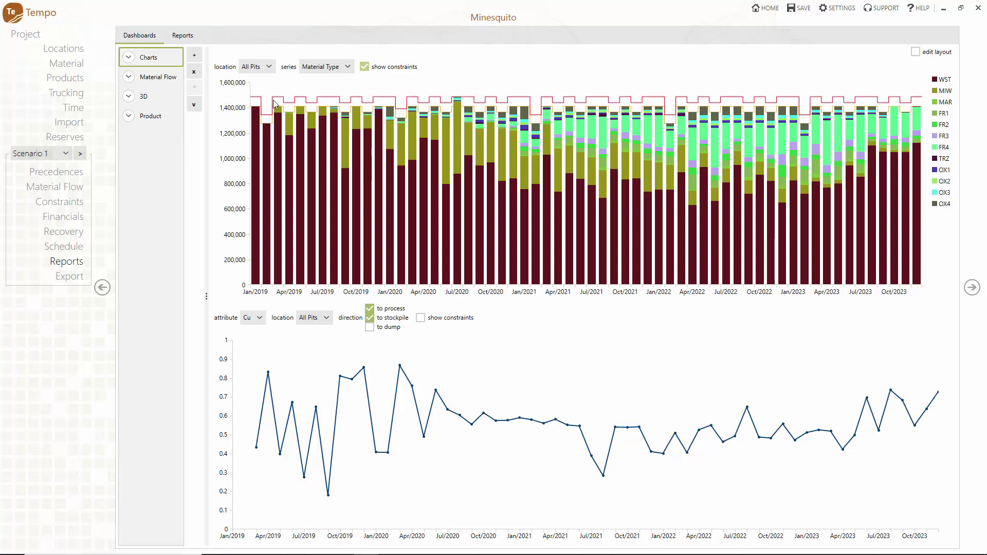
left_click(365, 66)
- Chart the Mill location's material with its capacity constraint line shown
left_click(255, 67)
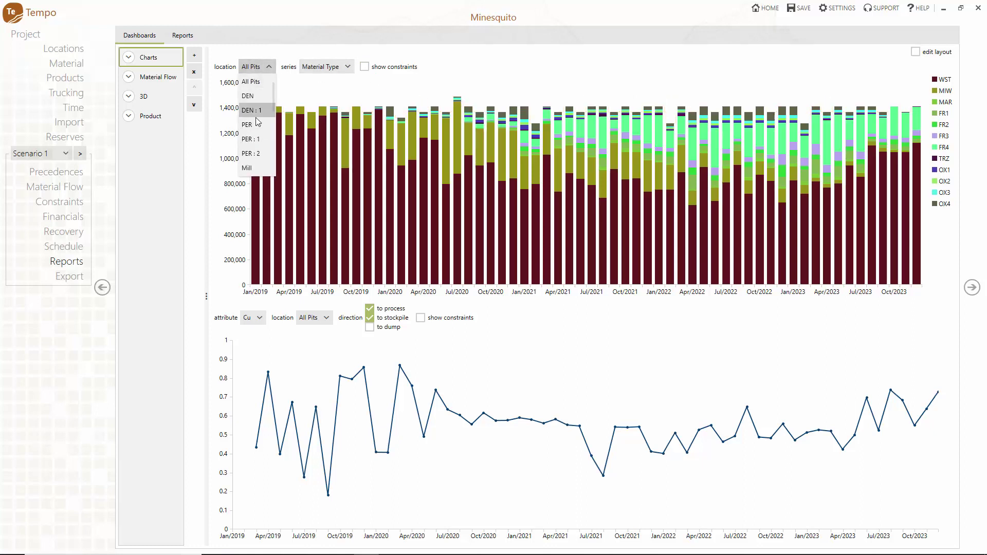
left_click(260, 168)
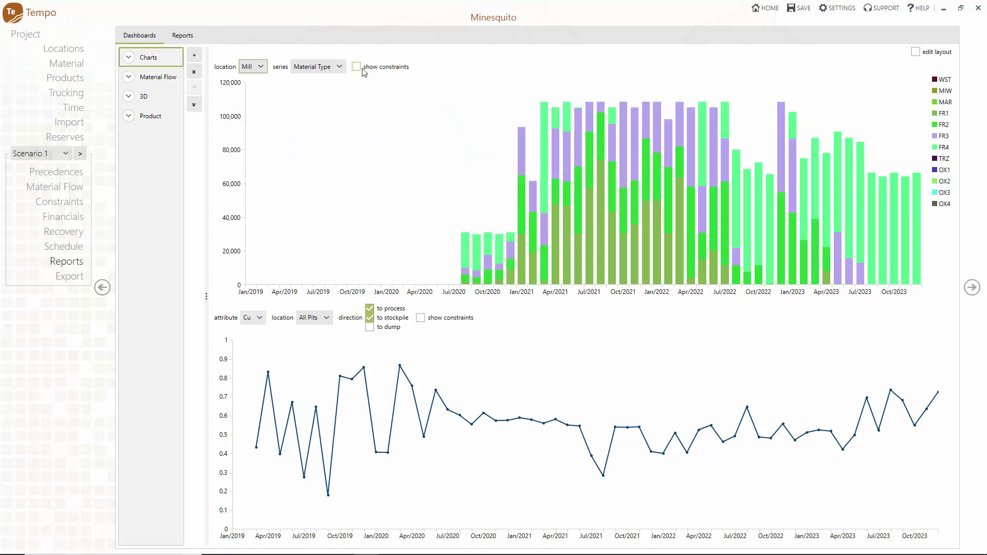
left_click(362, 69)
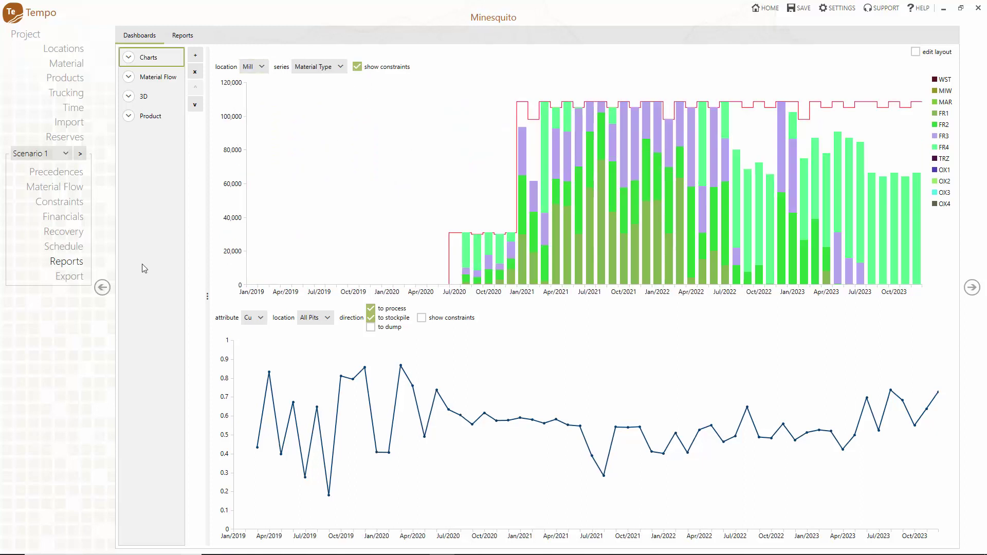
left_click(72, 124)
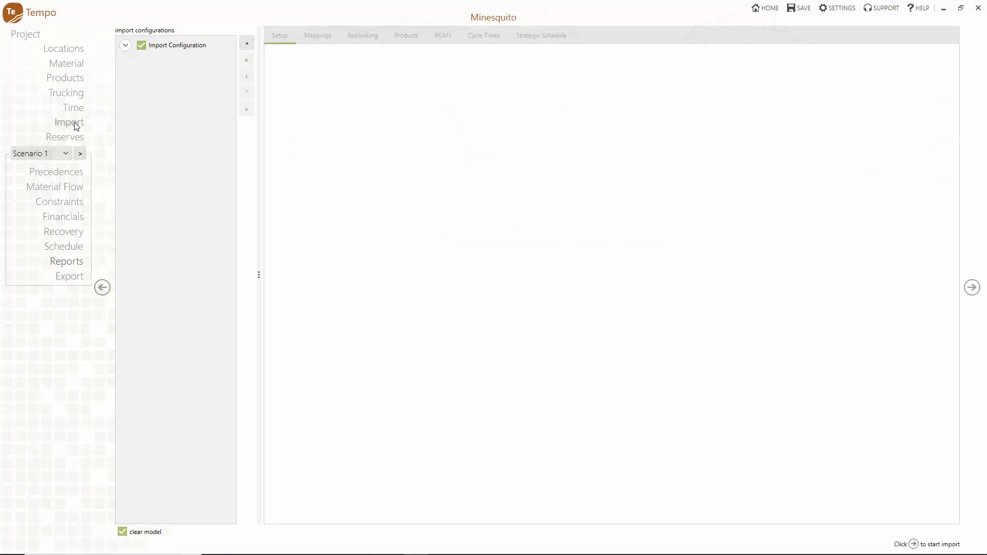
- Add a new import configuration of type Regularized Block Model
left_click(126, 46)
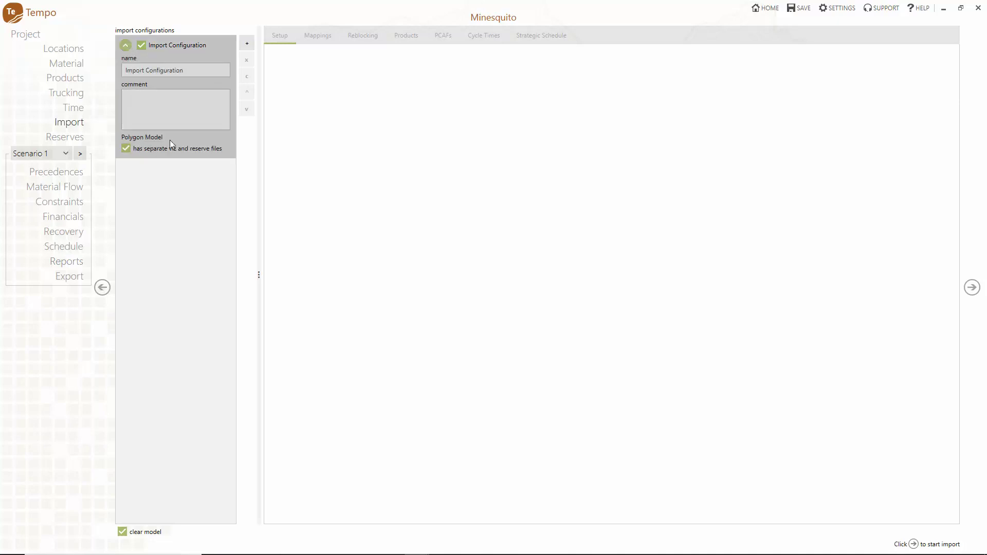
left_click(247, 43)
left_click(361, 237)
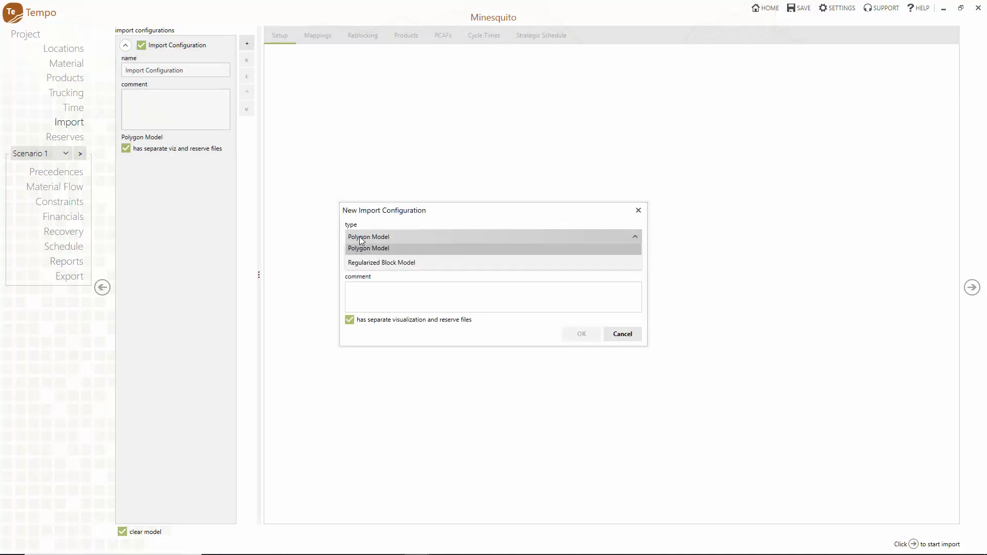
left_click(360, 263)
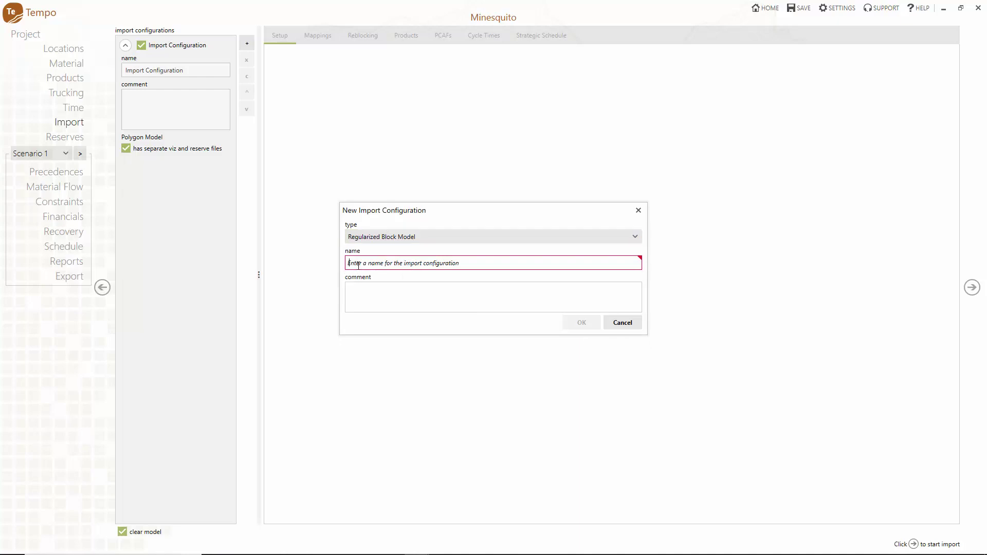
type("test")
left_click(579, 322)
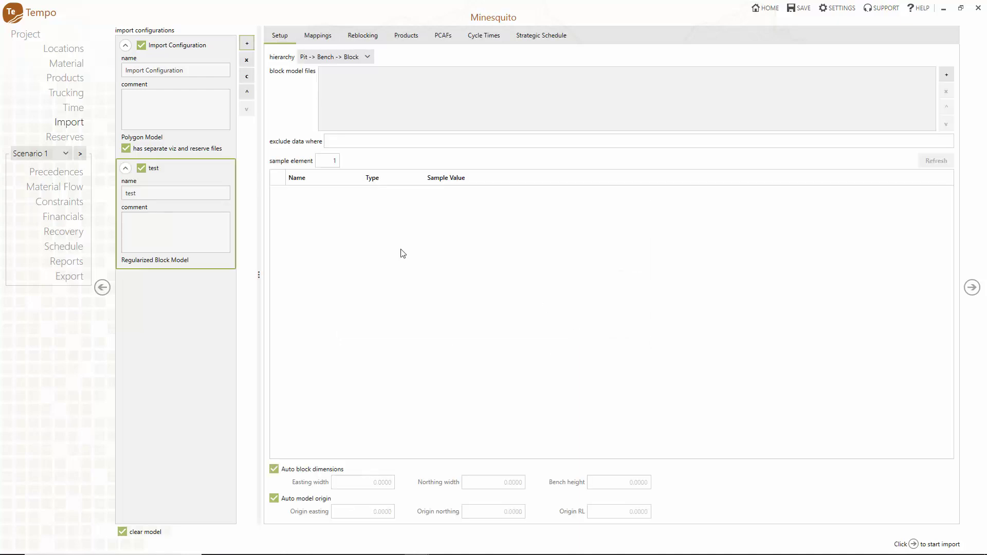
- Review the new configuration's Reblocking and Strategic Schedule settings and both configurations' setups
left_click(356, 36)
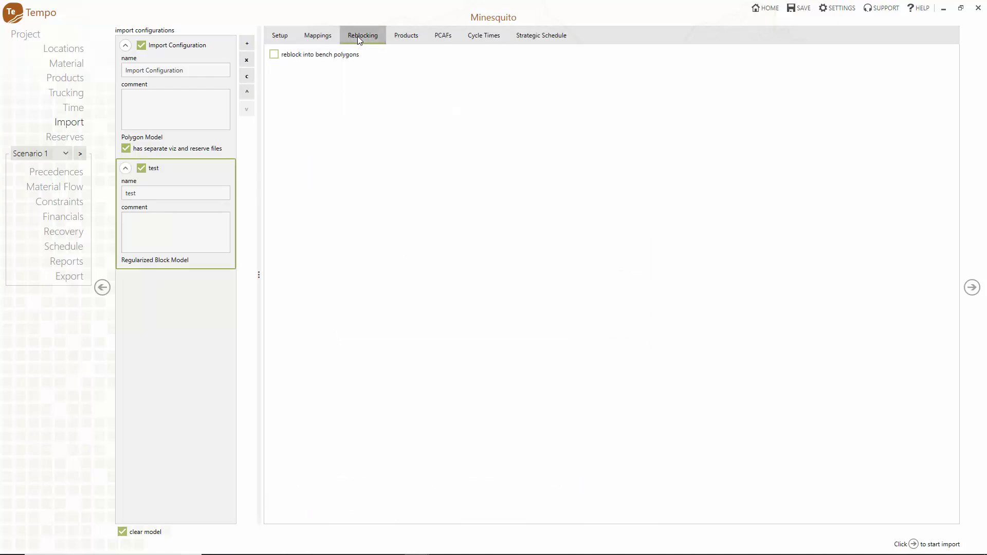
left_click(551, 41)
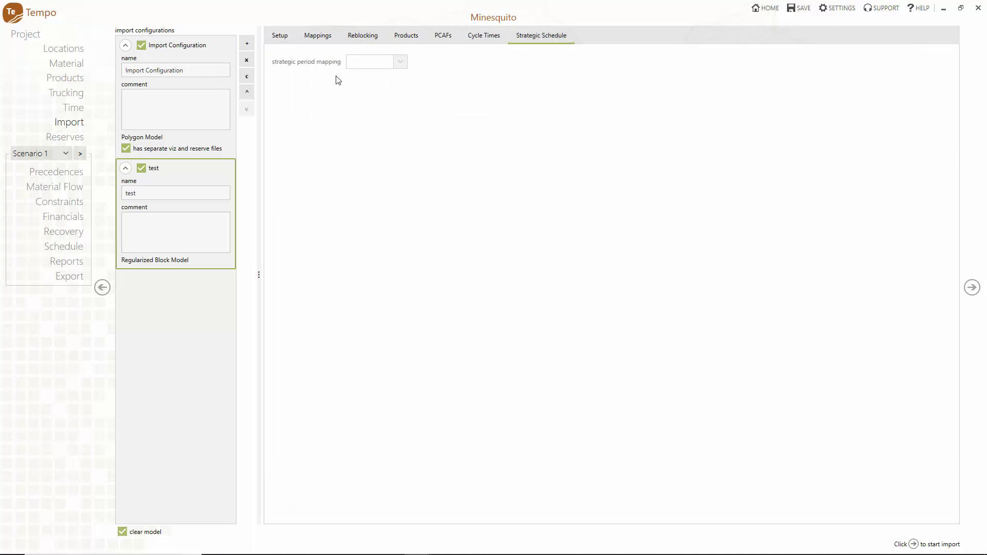
left_click(128, 48)
left_click(128, 48)
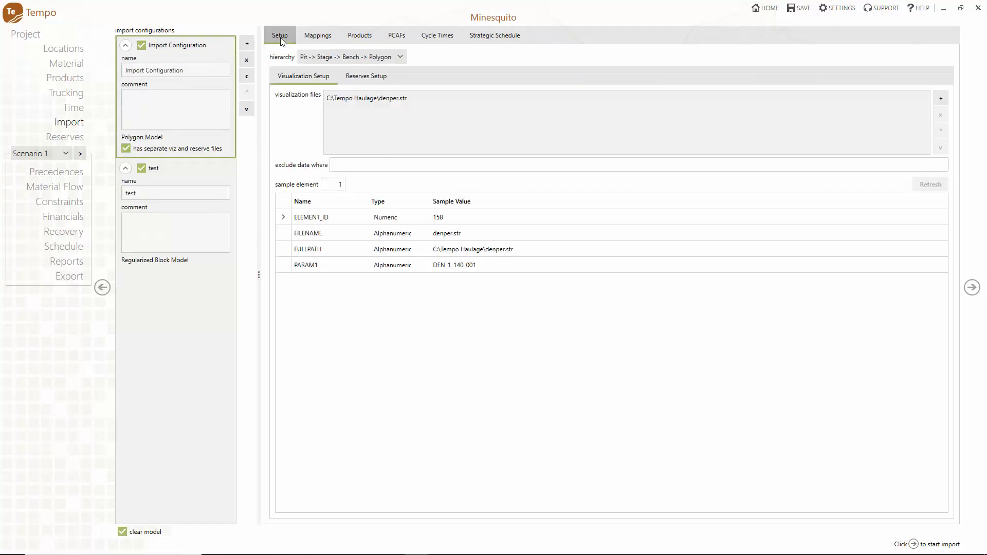
left_click(154, 175)
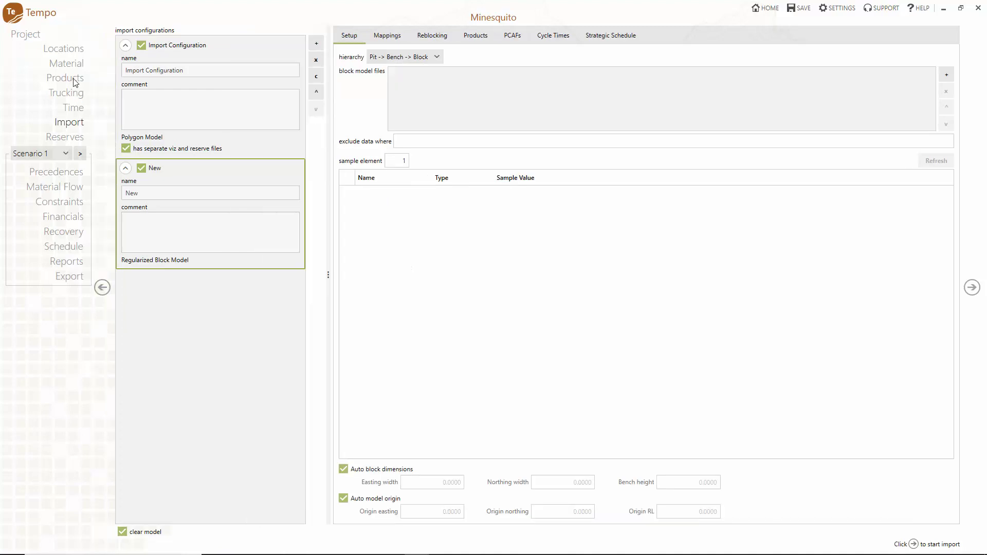
- Place a New Stockpile on the Locations network and draw a transfer path from PER to it
left_click(64, 49)
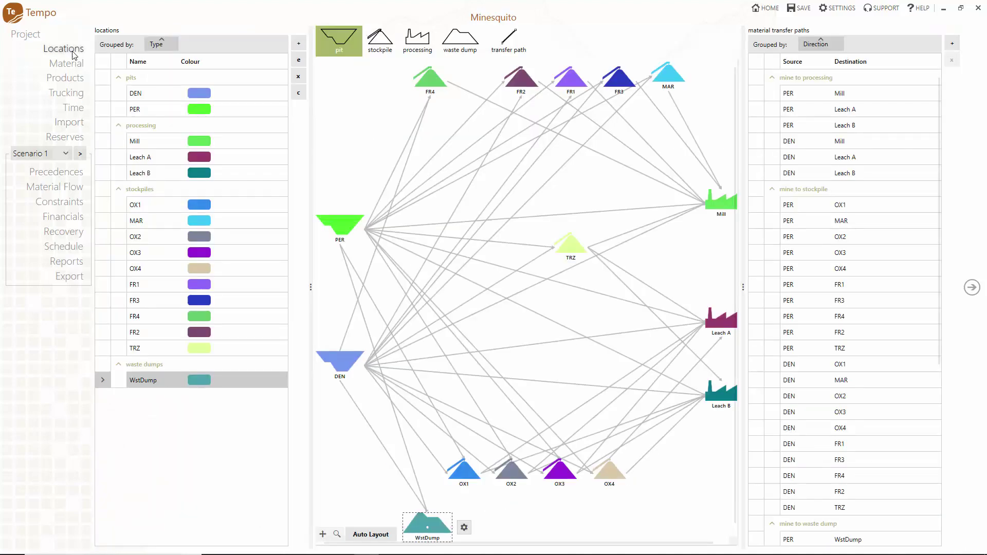
left_click(384, 44)
left_click_drag(384, 44, 367, 101)
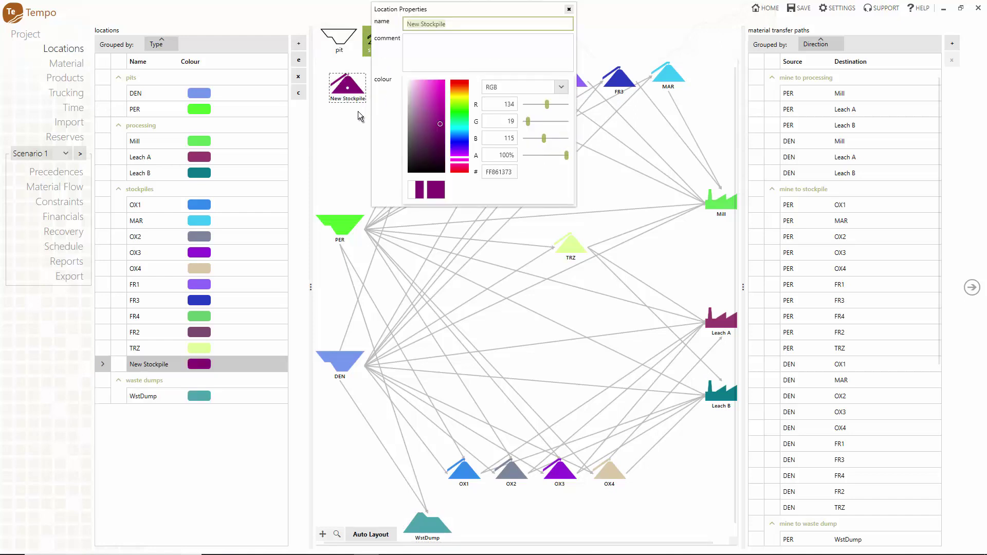
left_click(355, 143)
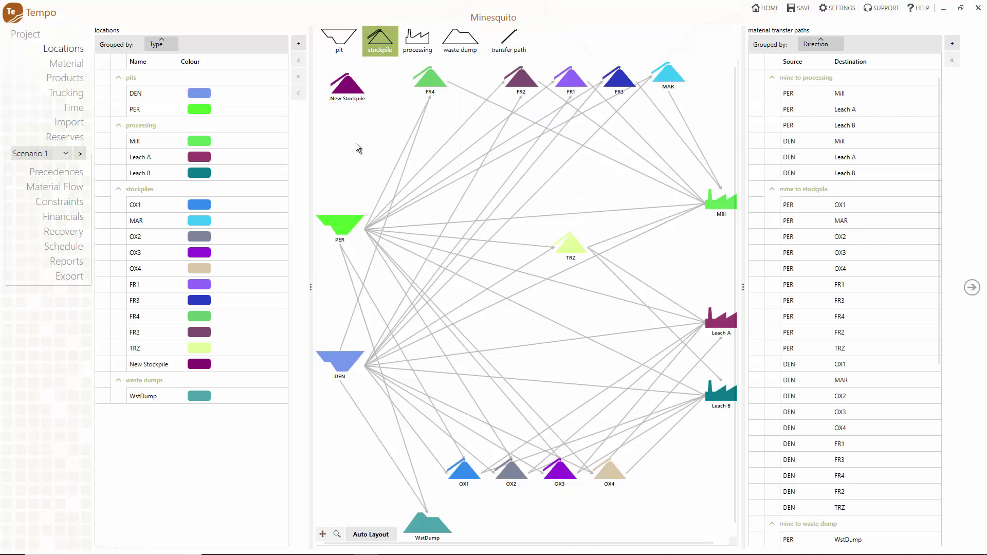
left_click(509, 41)
left_click_drag(345, 234, 347, 94)
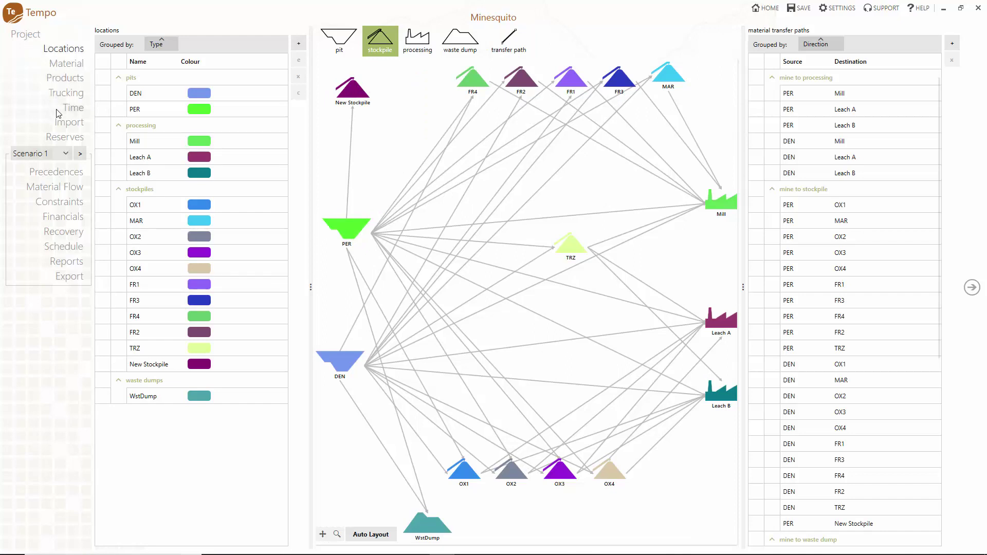
- Set trucking to calculate cycle times with Minemax Haulage
left_click(972, 287)
left_click(971, 287)
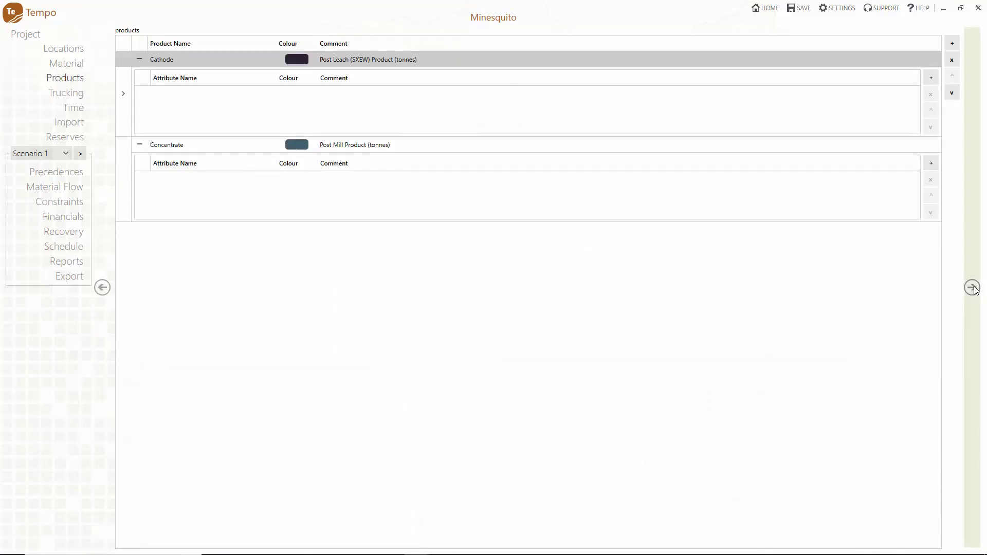
left_click(71, 98)
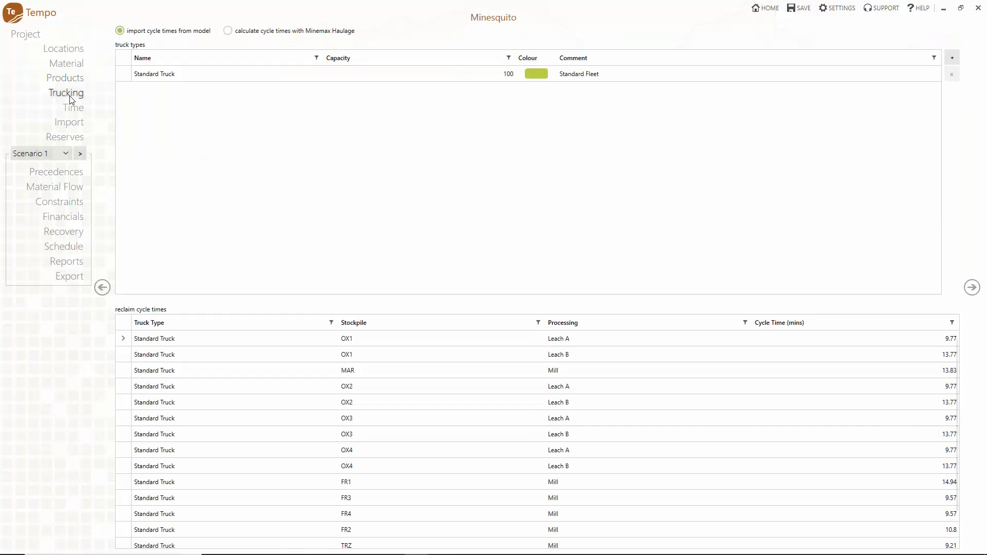
left_click(228, 32)
- Review the Standard Truck details and haulage strings, highlighting mar_2 on the road map
left_click(150, 53)
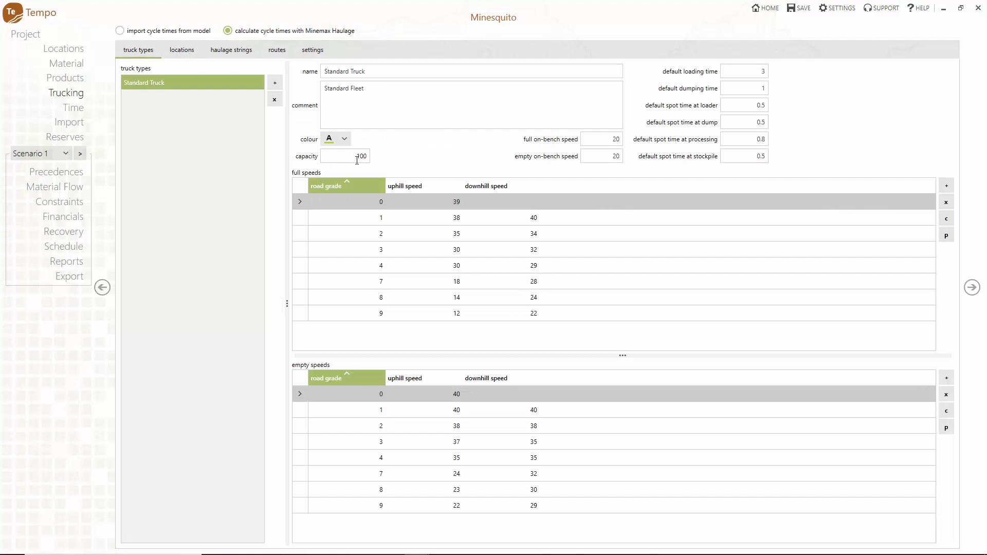
left_click(251, 53)
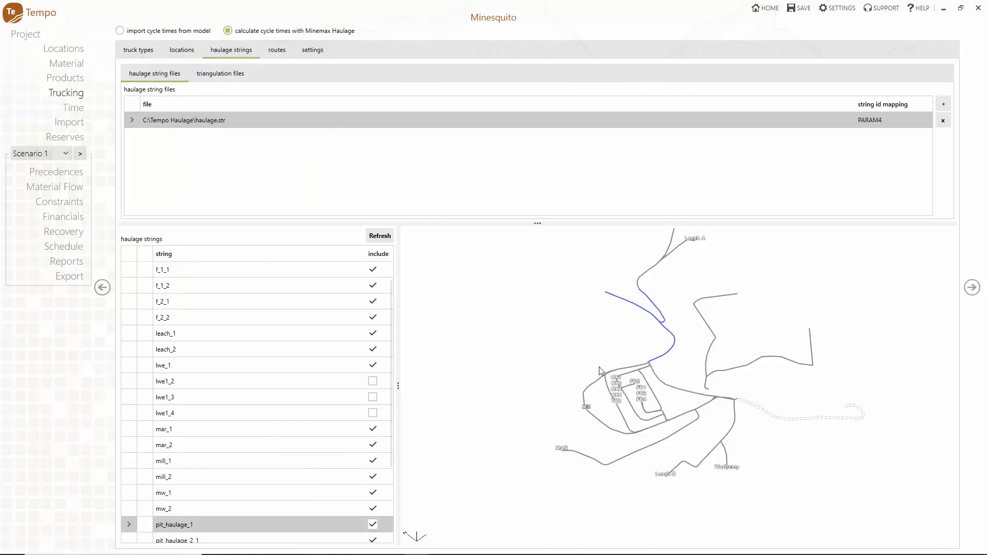
scroll(697, 371, "up", 2)
left_click(655, 370)
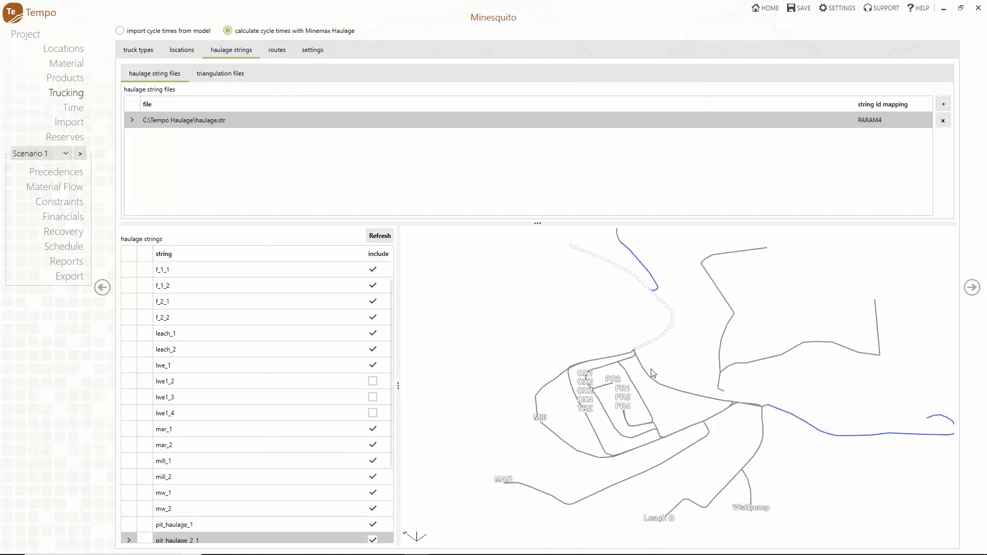
- Scroll through the monthly periods on the Time page, then return to Import
left_click(971, 290)
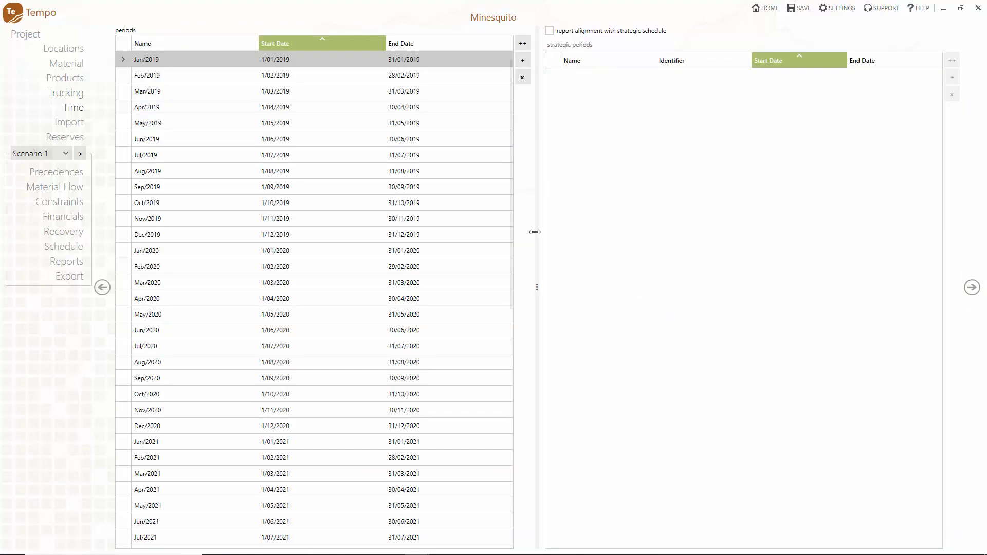
left_click_drag(511, 235, 520, 332)
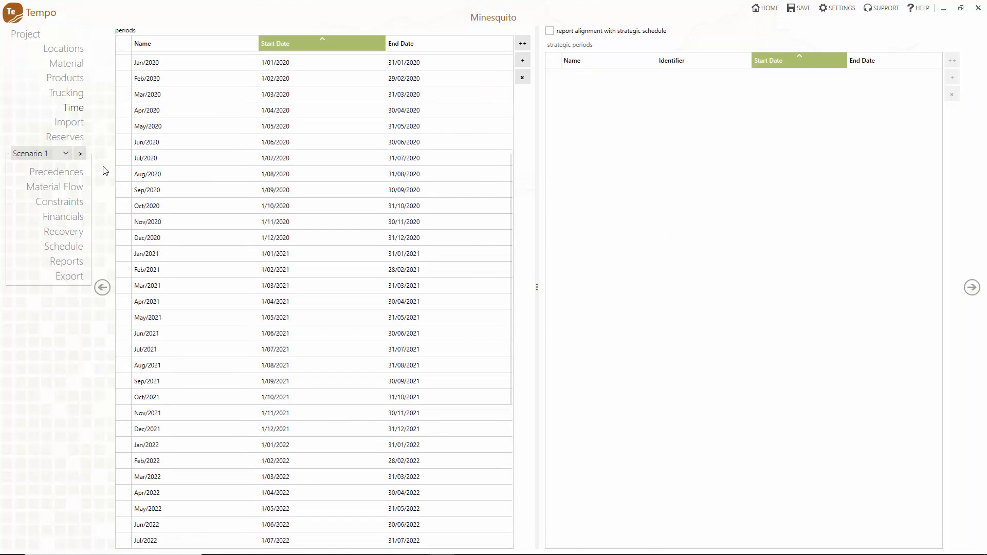
left_click(70, 124)
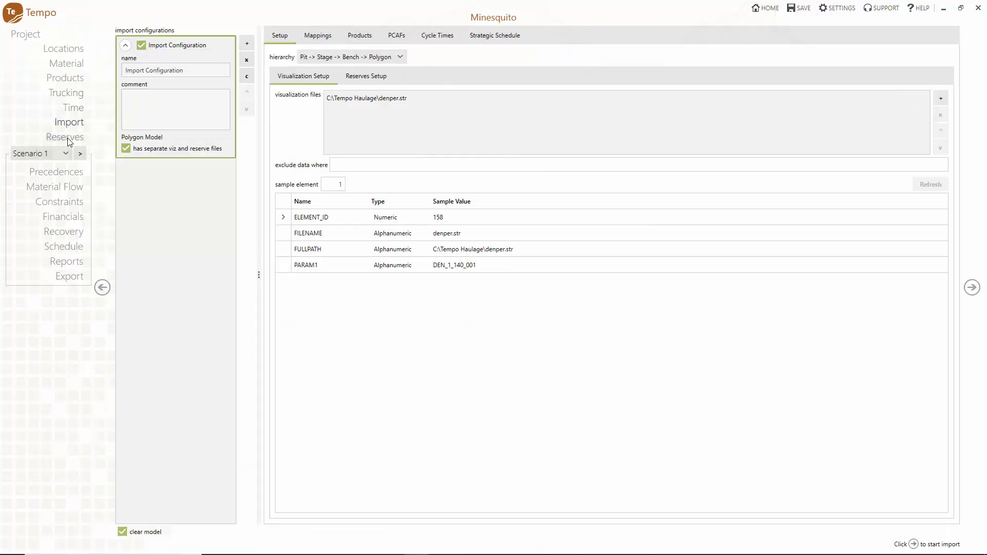
- Open the Haulage Routes cycle times on the Reserves page
left_click(67, 138)
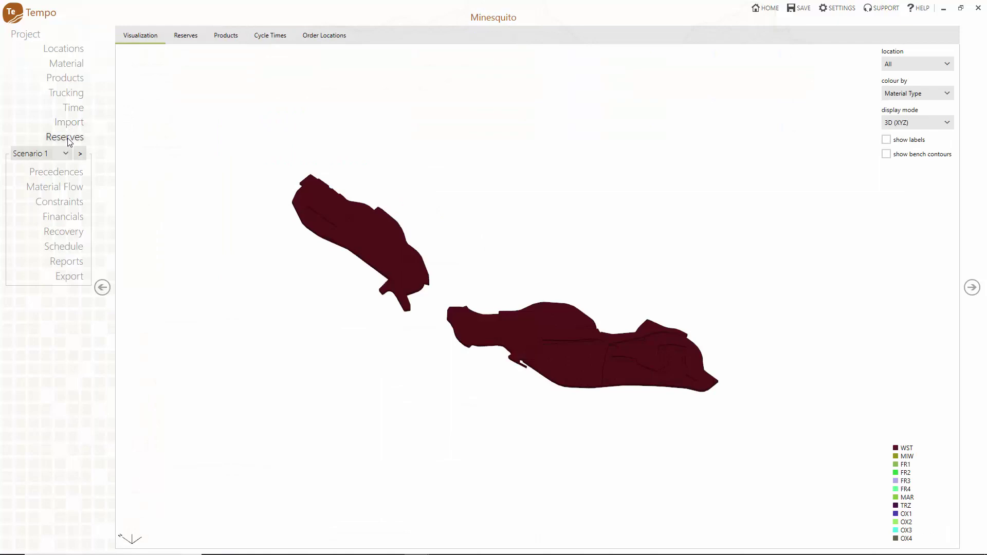
left_click(192, 39)
left_click(273, 37)
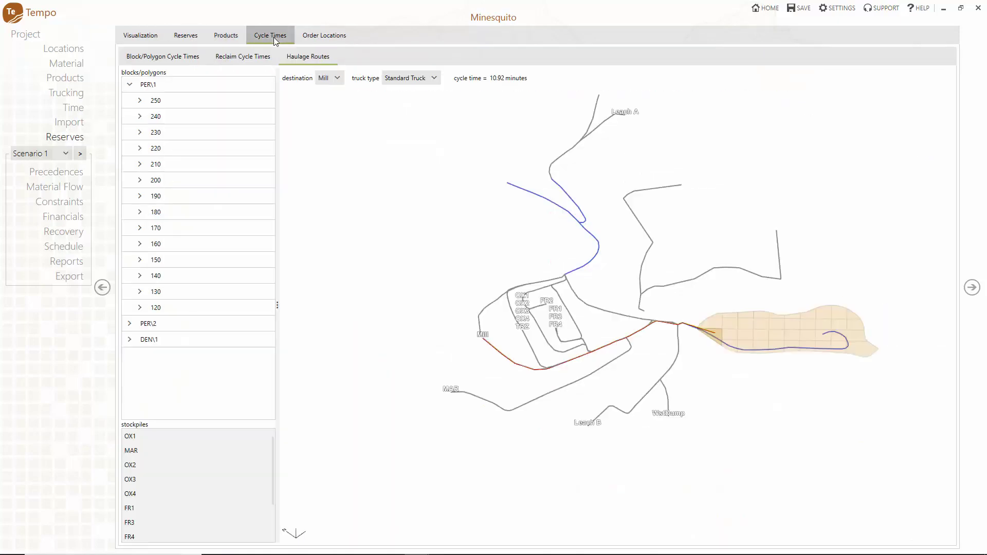
- Show the haul route from bench 240 polygon 17 to destination FR3
left_click(140, 117)
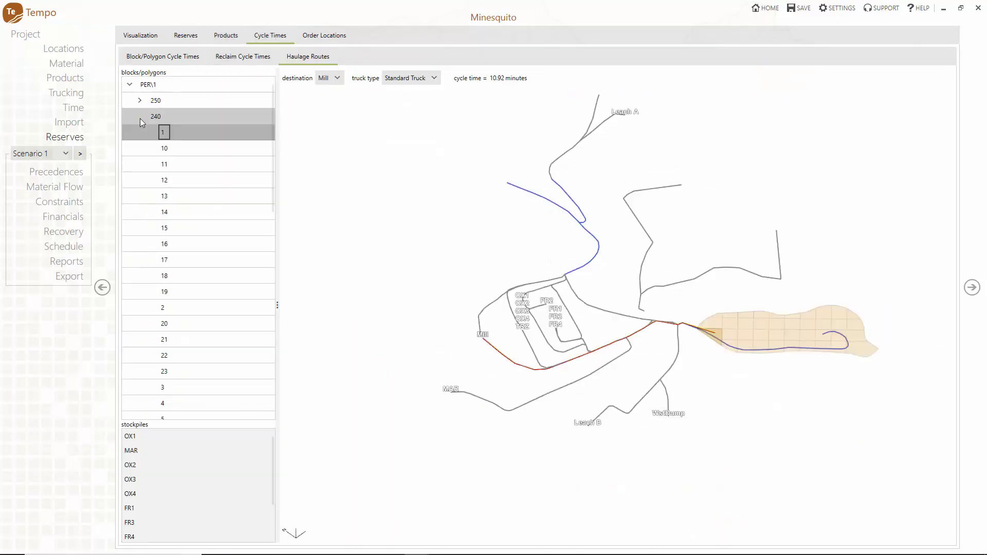
left_click(172, 198)
left_click(334, 81)
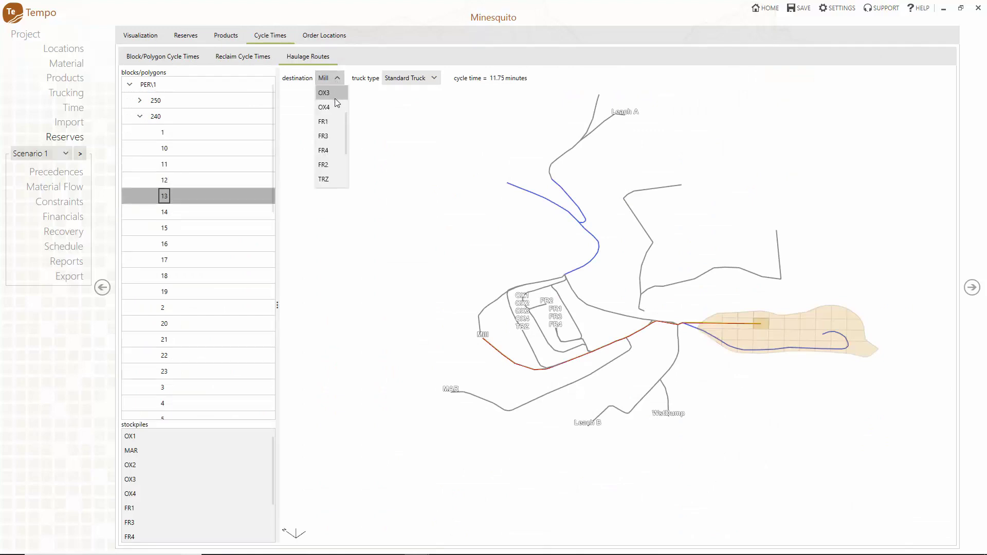
scroll(334, 98, "up", 1)
left_click(335, 95)
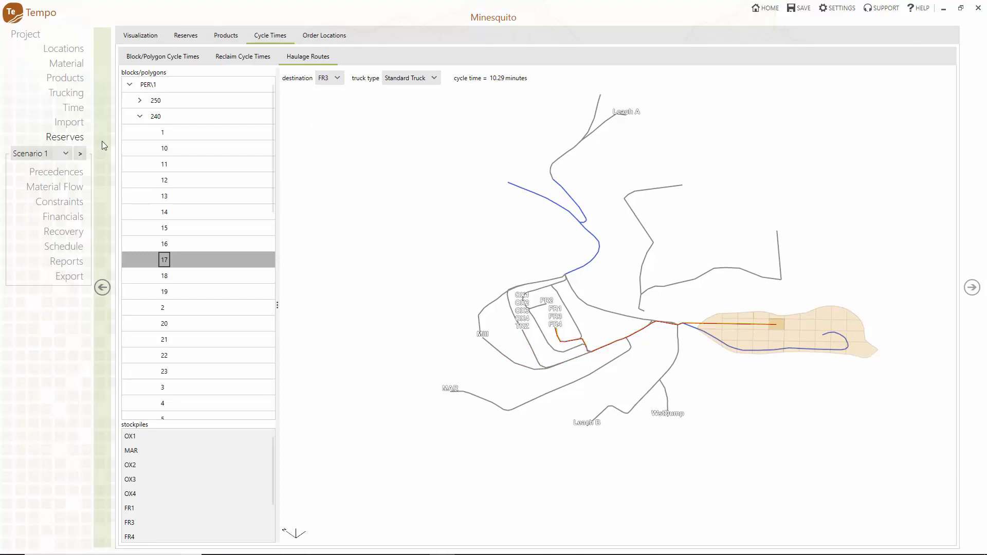
left_click(76, 174)
- For DEN bench 220, change intra-bench precedence from Linear to Radial with Bearing 45
left_click(135, 78)
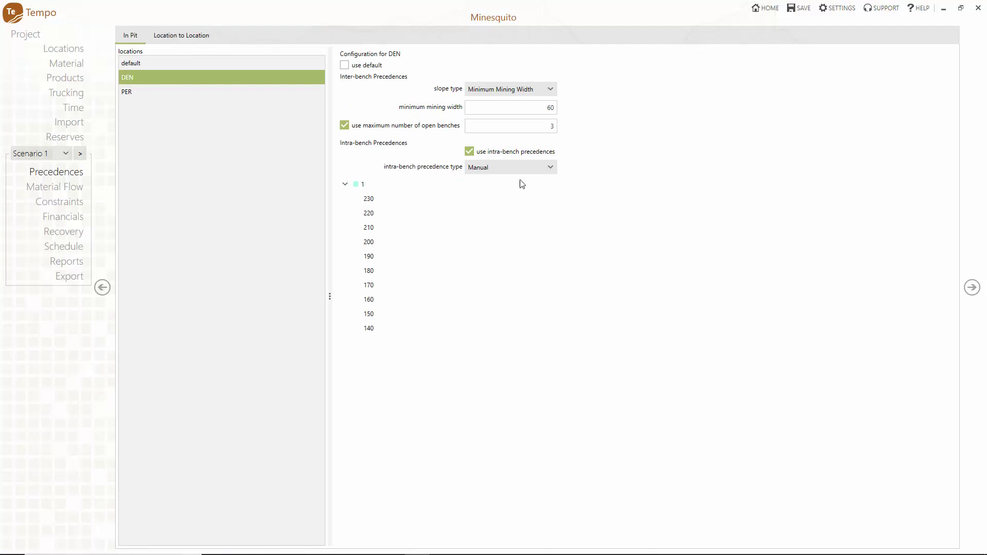
left_click(382, 200)
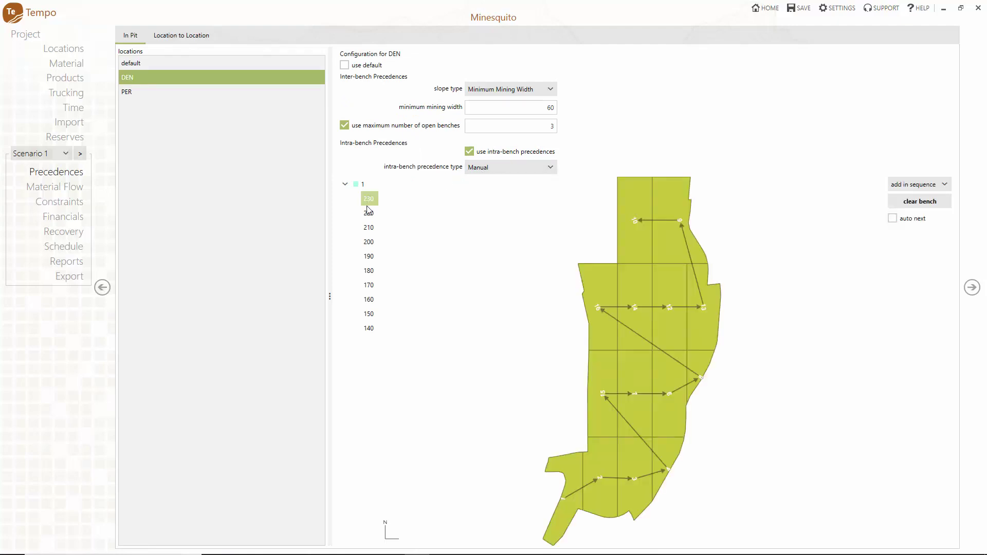
left_click(377, 212)
left_click(550, 167)
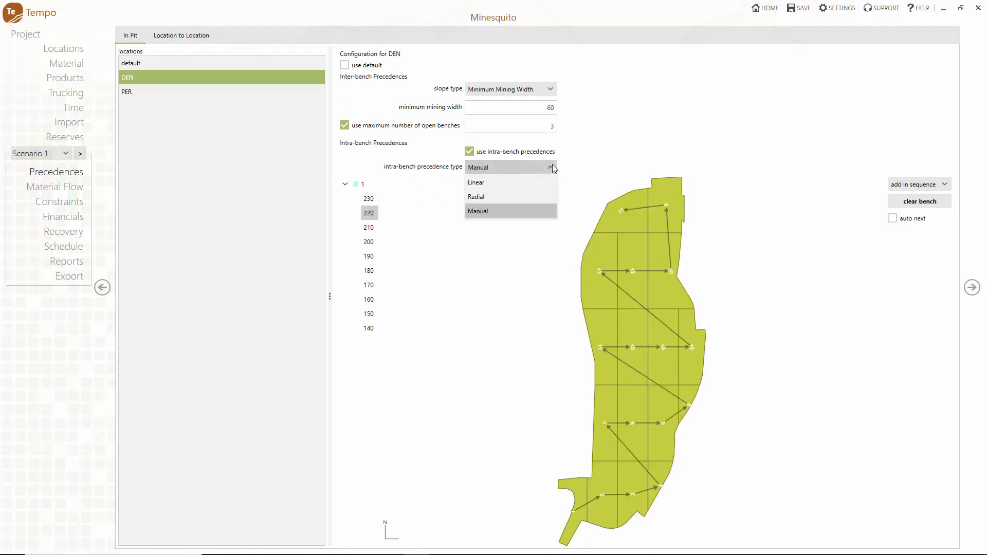
left_click(532, 188)
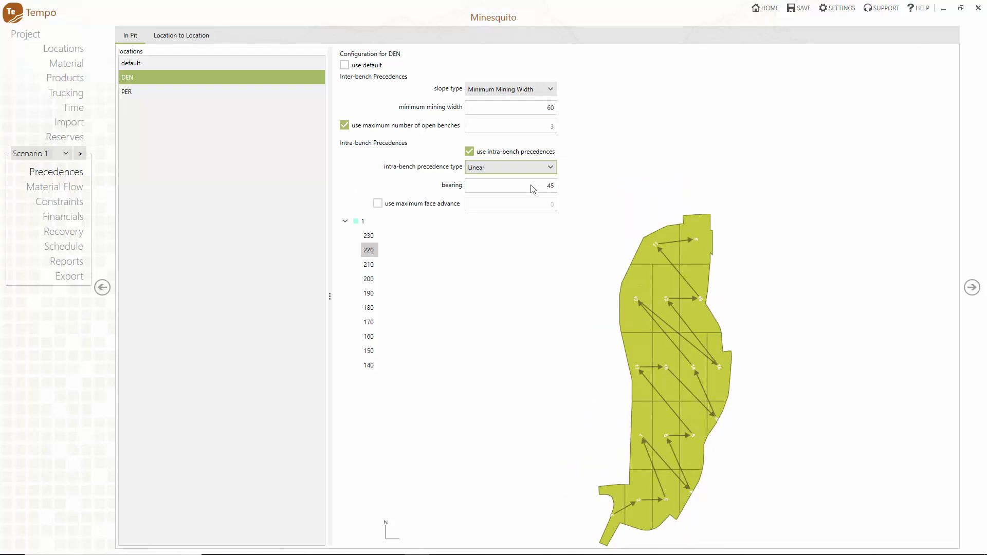
left_click(548, 169)
left_click(537, 194)
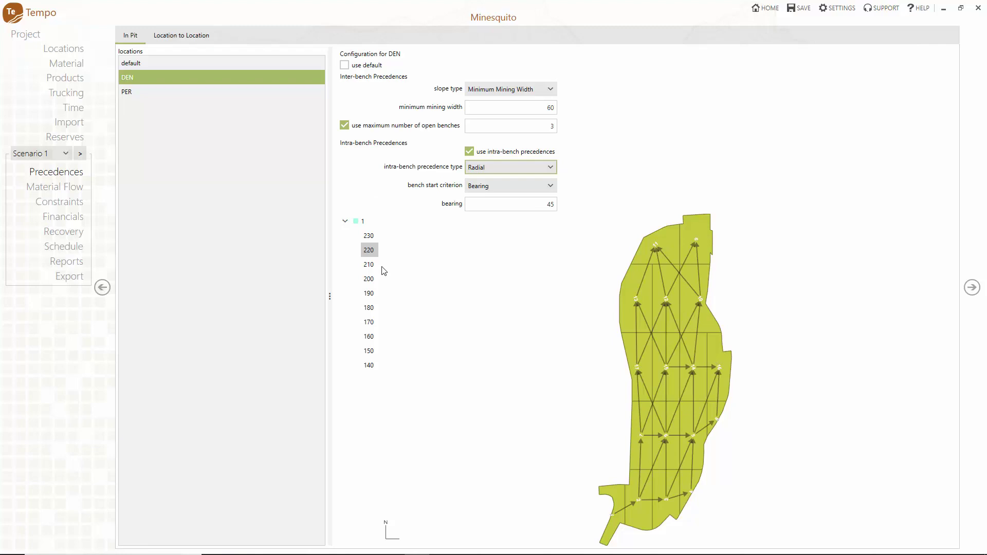
- Inspect PER to Leach A's material types checklist on Material Flow, leaving TRZ and OX1–OX4
left_click(74, 190)
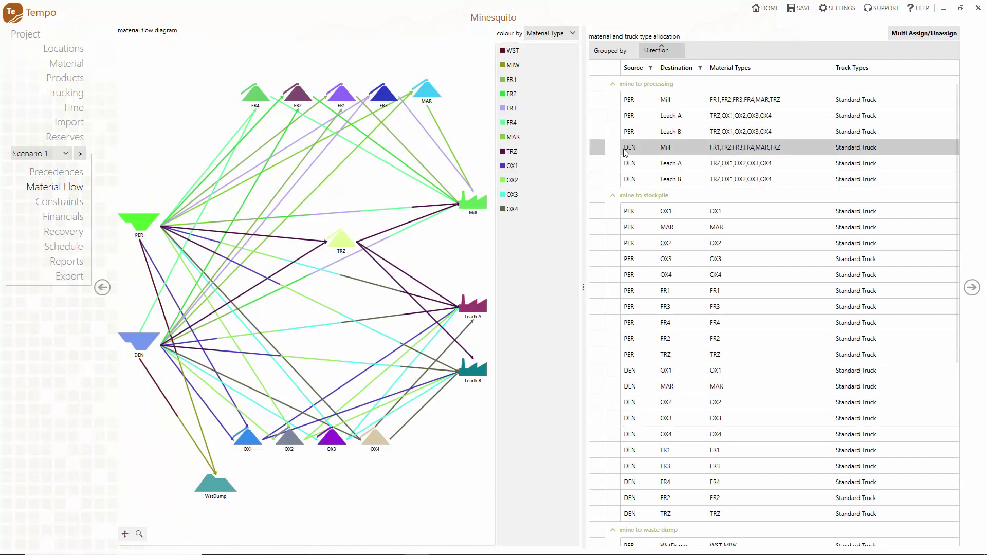
left_click(731, 119)
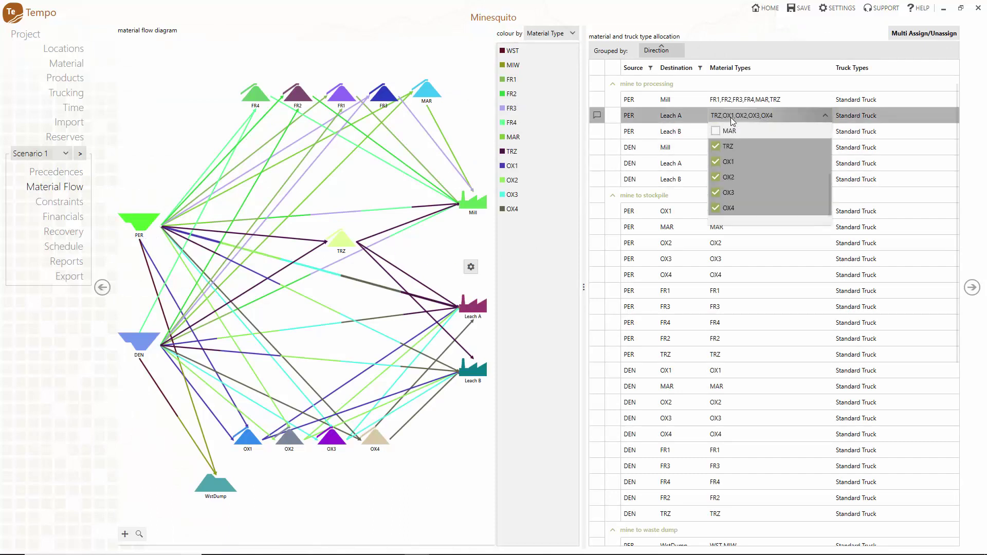
left_click(715, 133)
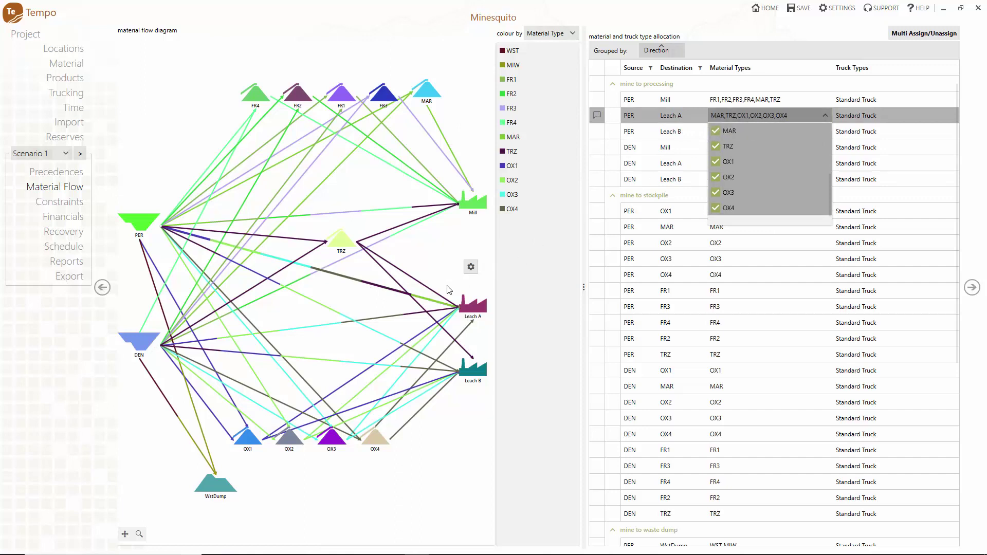
left_click(382, 313)
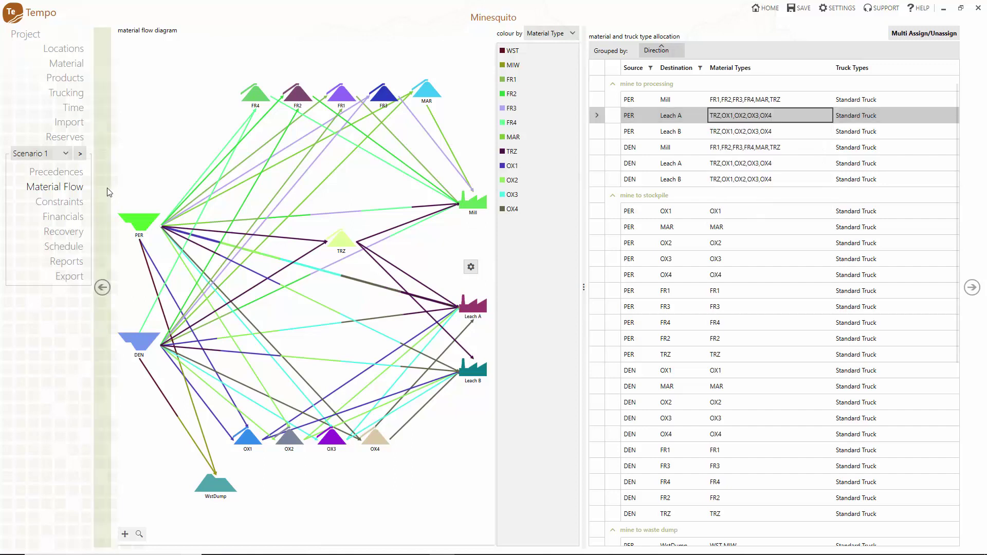
- Review Processing then Trucking constraints, ending on 5 Standard Trucks for Jan/2019–Dec/2023
left_click(75, 201)
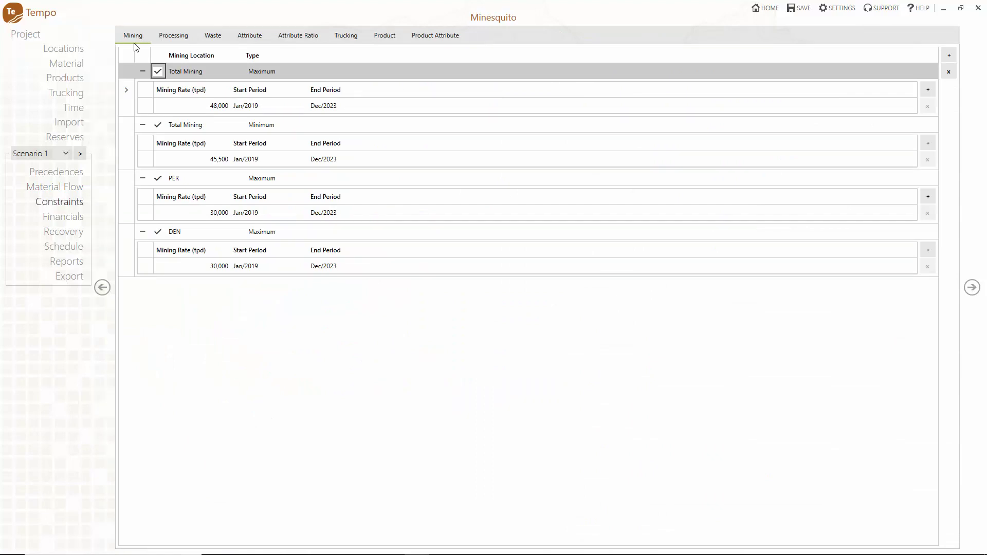
left_click(175, 36)
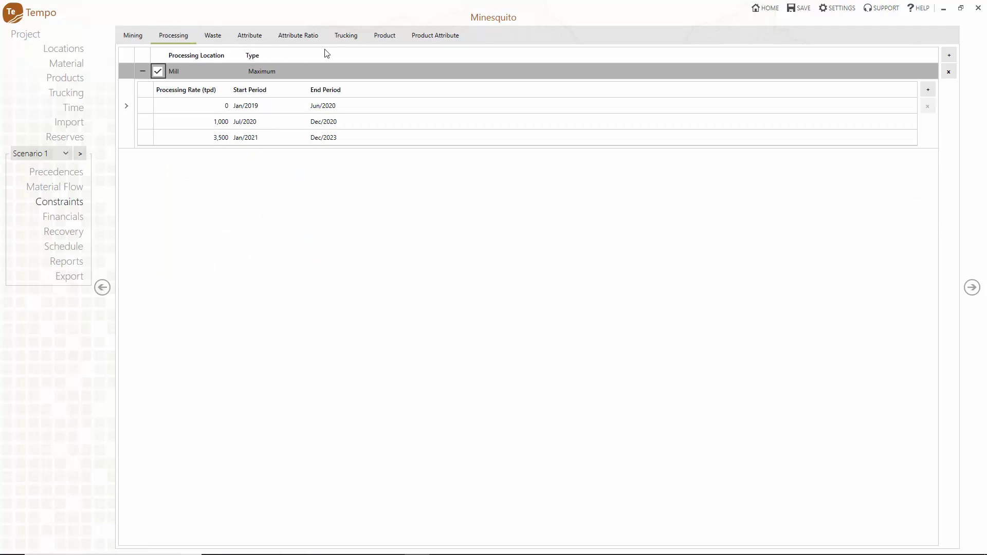
left_click(343, 39)
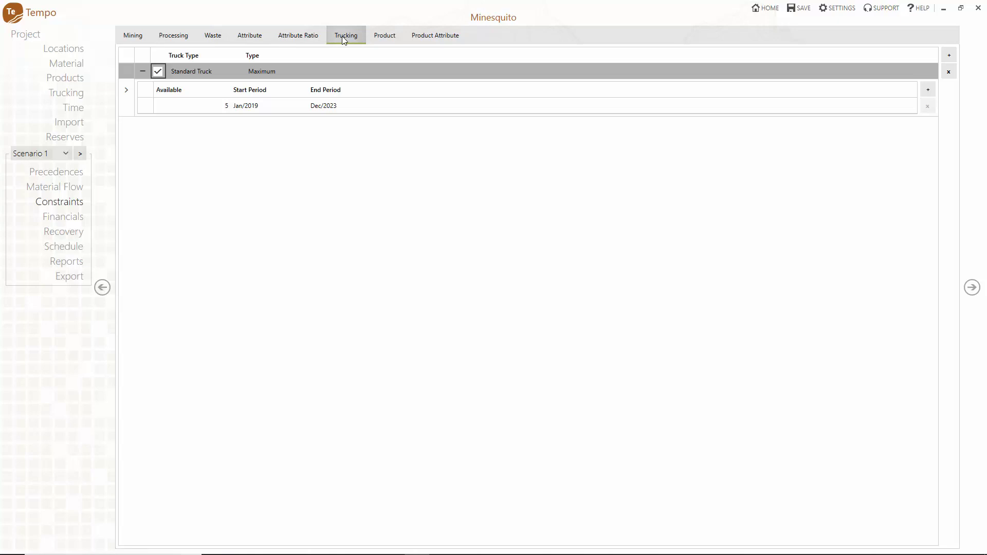
- Review Financials and Recovery, then reach the Schedule summary: optimize mode, 12-period sliding window, 1% tolerance
left_click(57, 217)
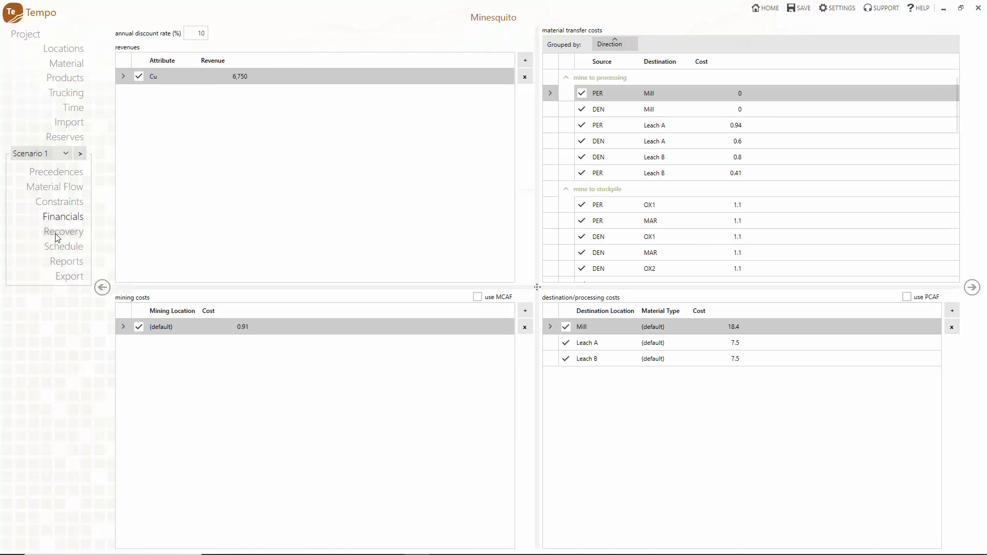
left_click(56, 235)
left_click(59, 247)
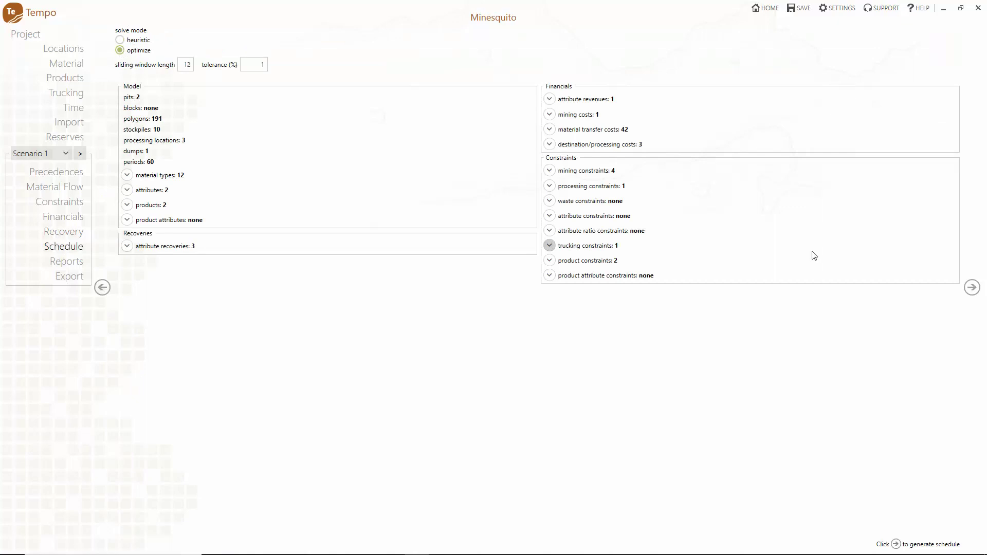
- Generate the schedule to chart monthly material mined by type and Cu grade, Jan/2019–Oct/2023
left_click(971, 289)
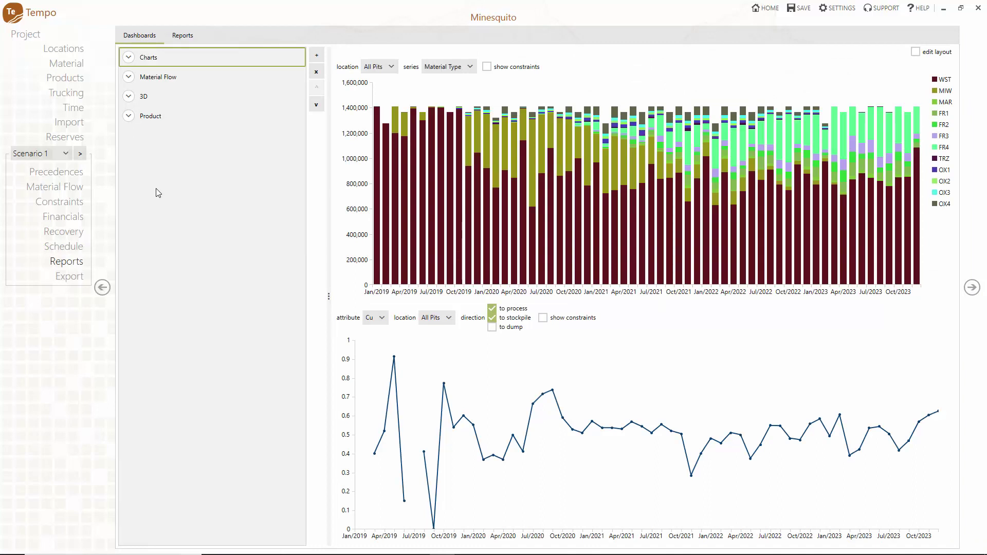
- Create a new dashboard named 'Trucking'
left_click(311, 57)
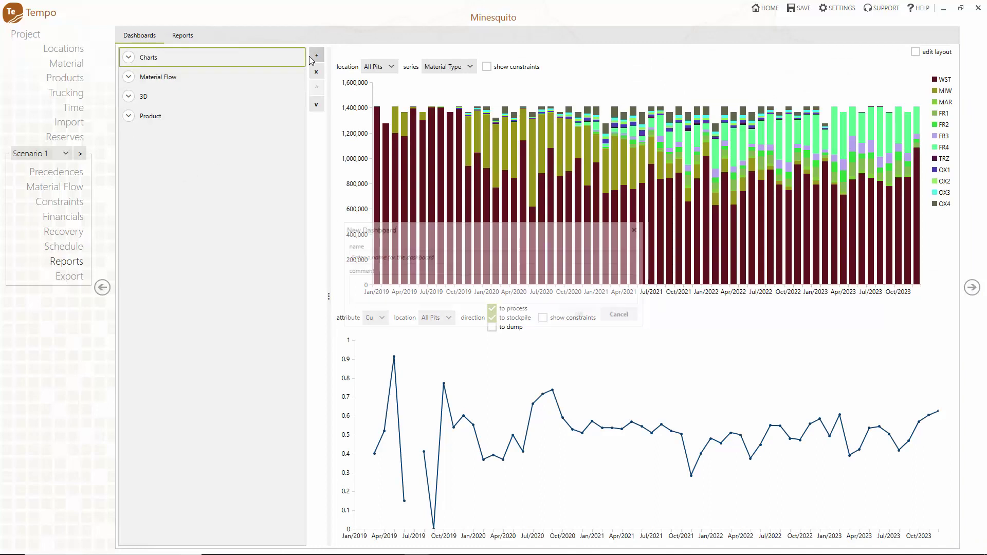
type("Tru")
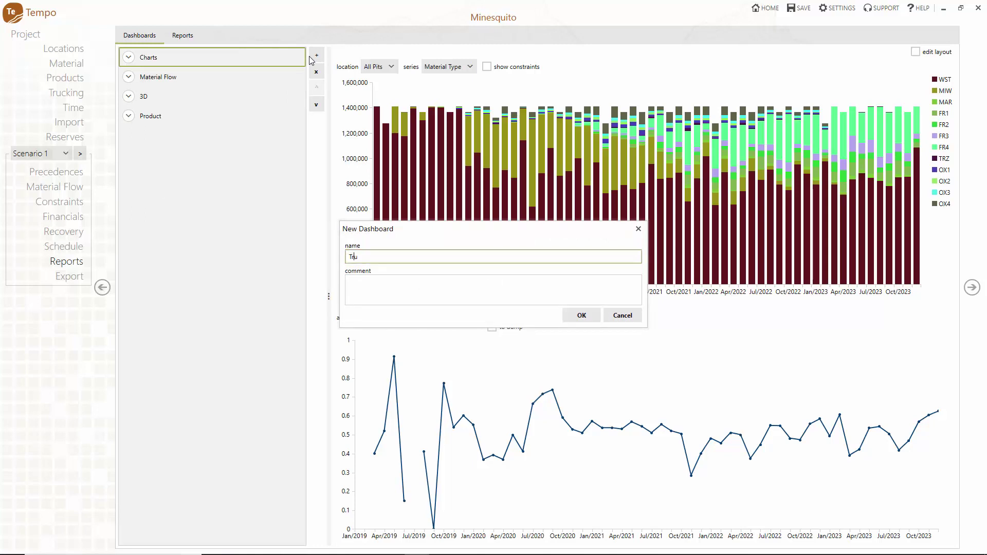
type("cking")
left_click(596, 316)
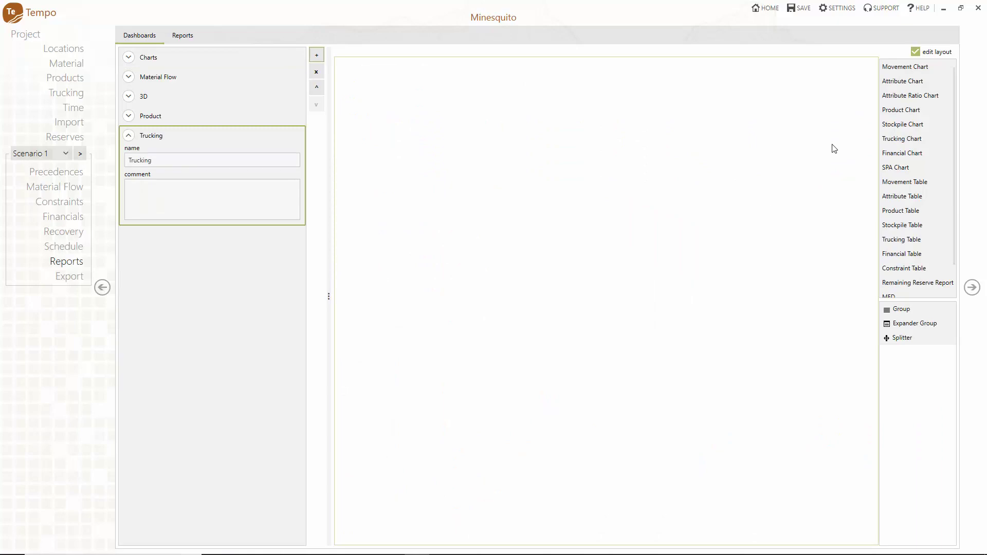
- Place the Trucking Chart above the Trucking Table and finish editing the layout
left_click_drag(903, 137, 639, 177)
left_click_drag(888, 243, 642, 368)
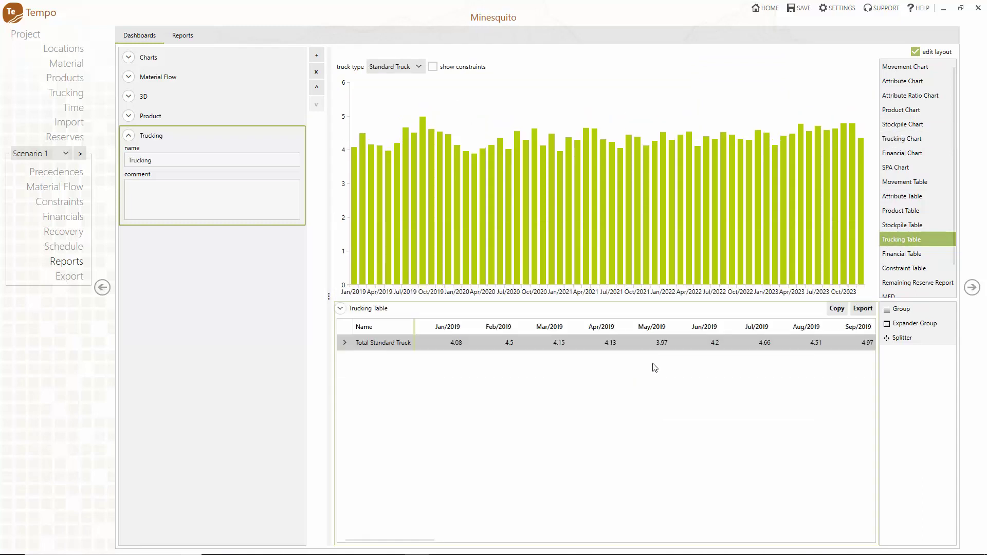
left_click(815, 304)
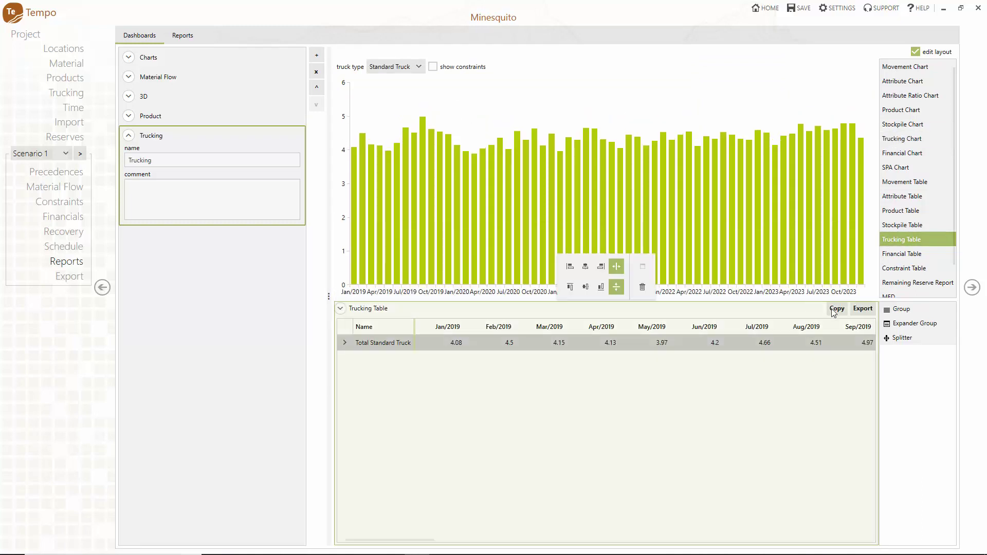
left_click(909, 339)
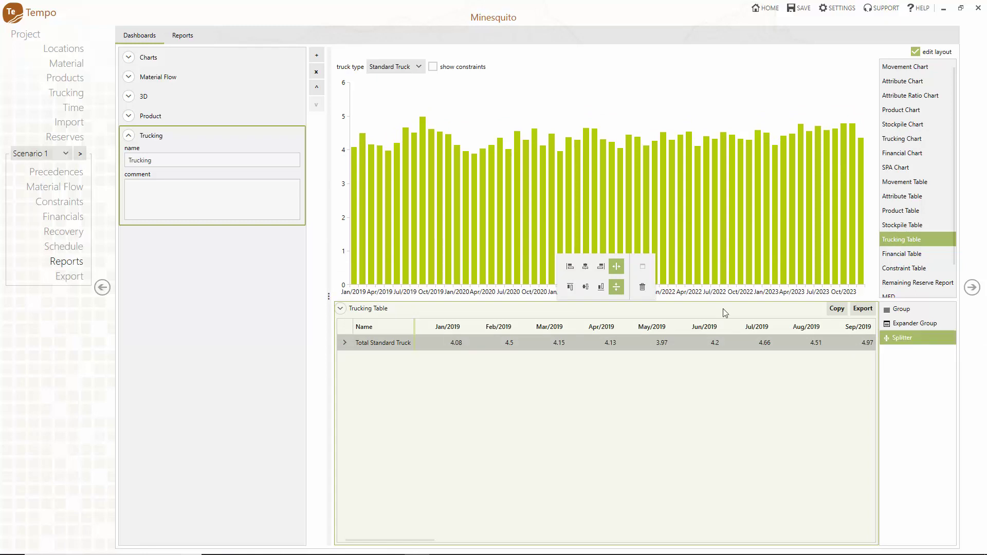
left_click(915, 52)
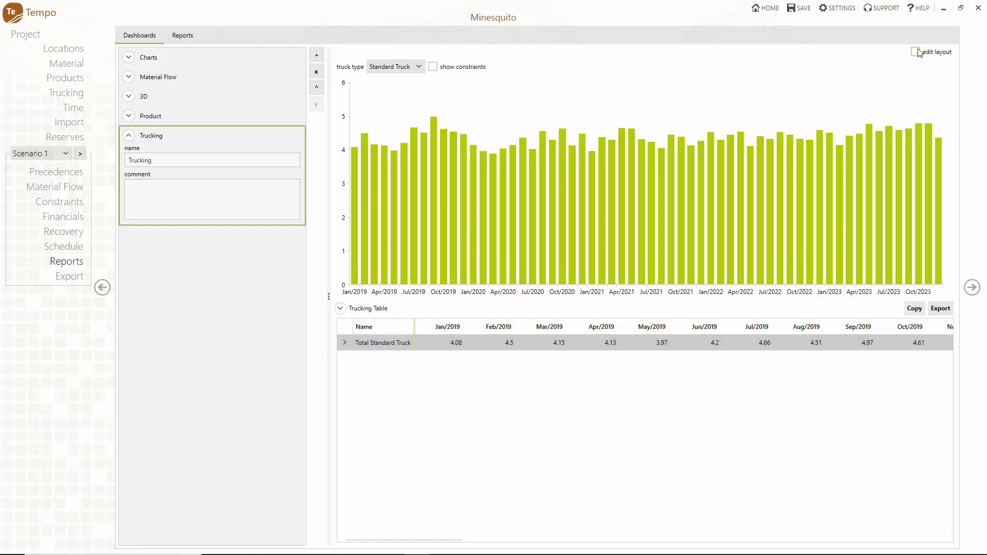
- Display the 5 Standard Truck constraint line on the trucking chart
left_click(432, 66)
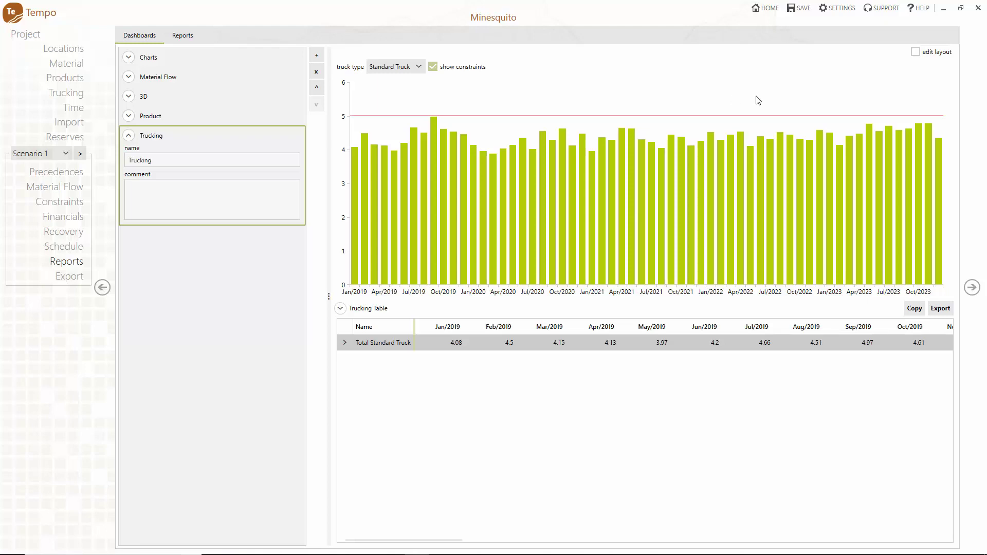